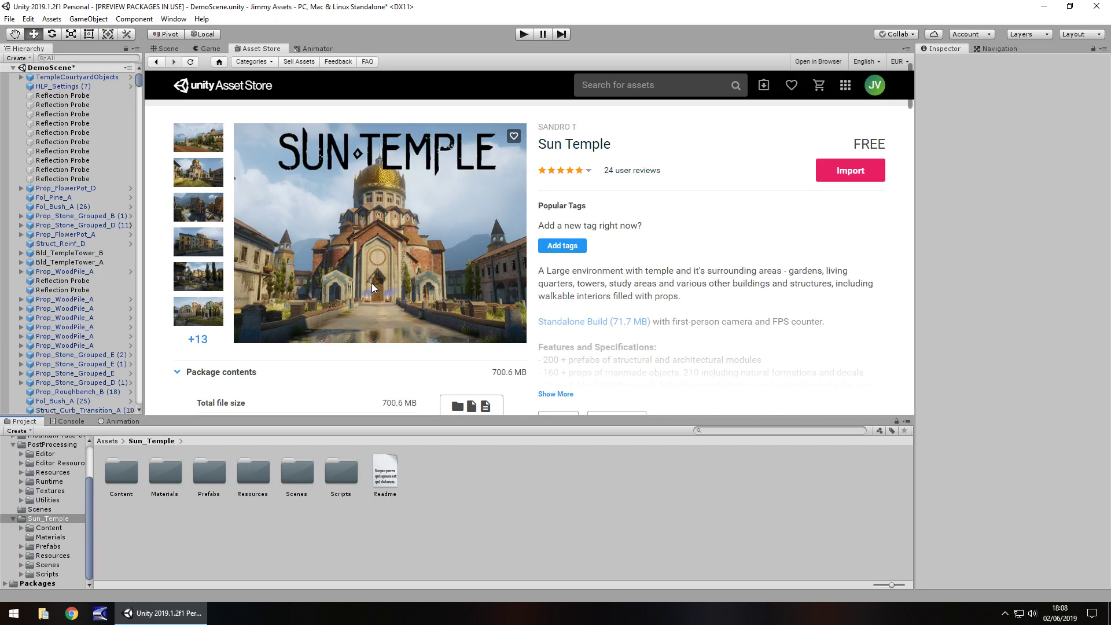
Step: Return to the Scene view, turn toward the temple arches and open the Sun_Temple Scenes folder
click(170, 50)
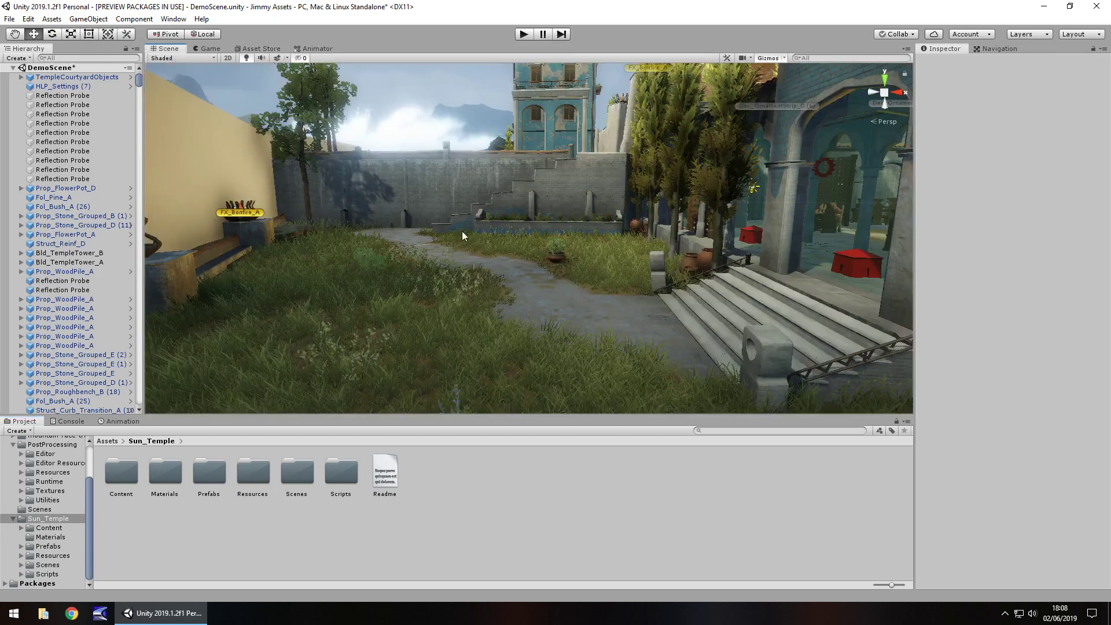
right_drag(536, 258, 411, 405)
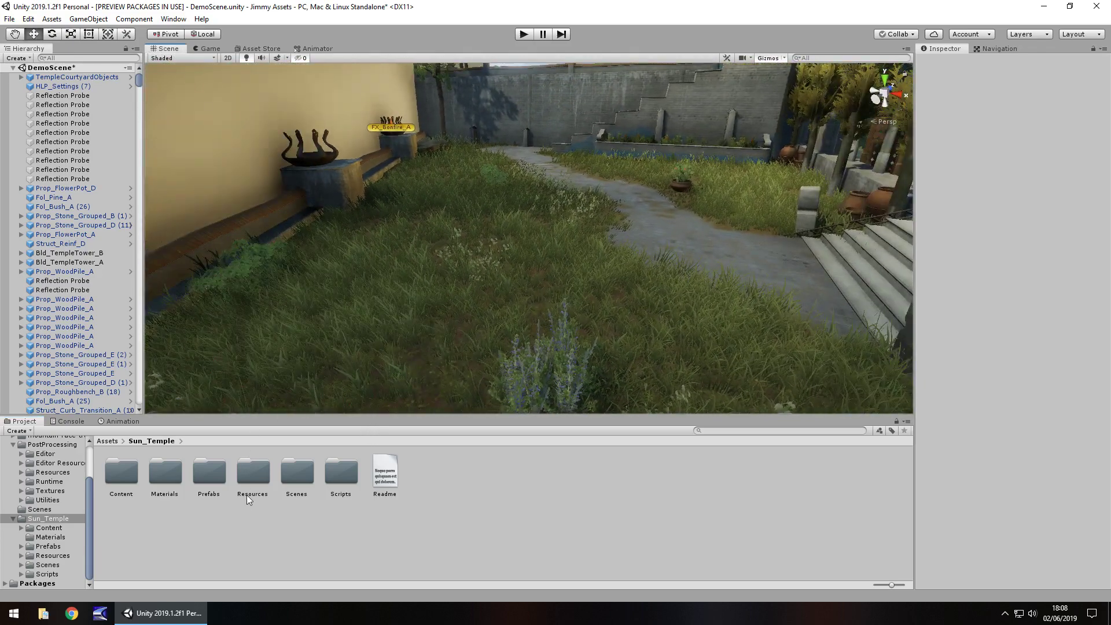
double_click(290, 478)
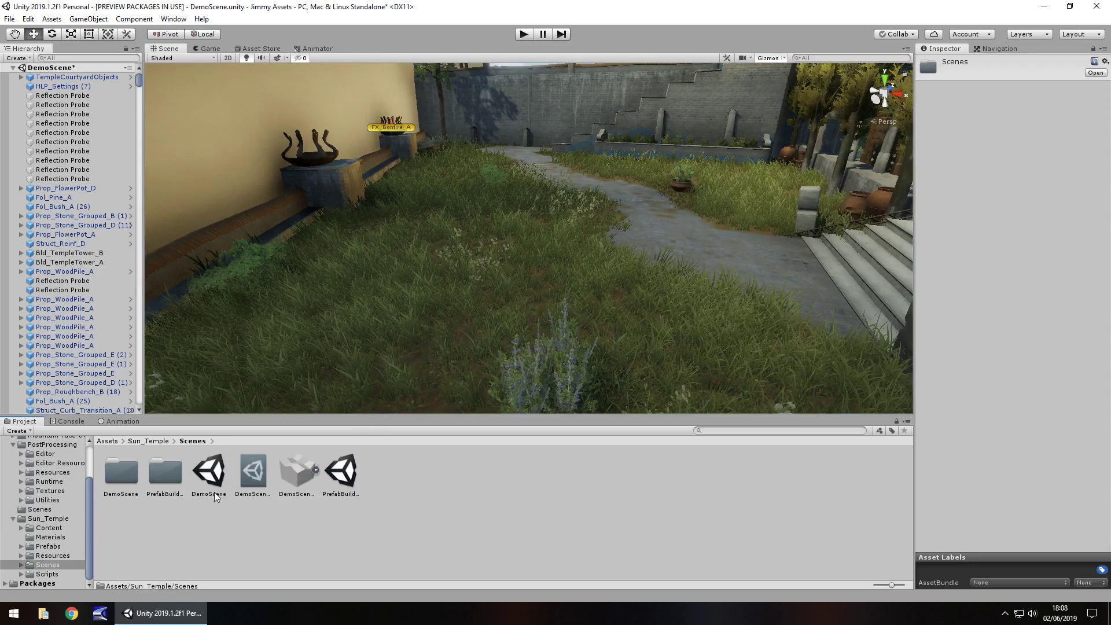
Step: Look toward the path and stairs, preview through the Game camera, then orbit to face the arches
right_drag(416, 276, 509, 238)
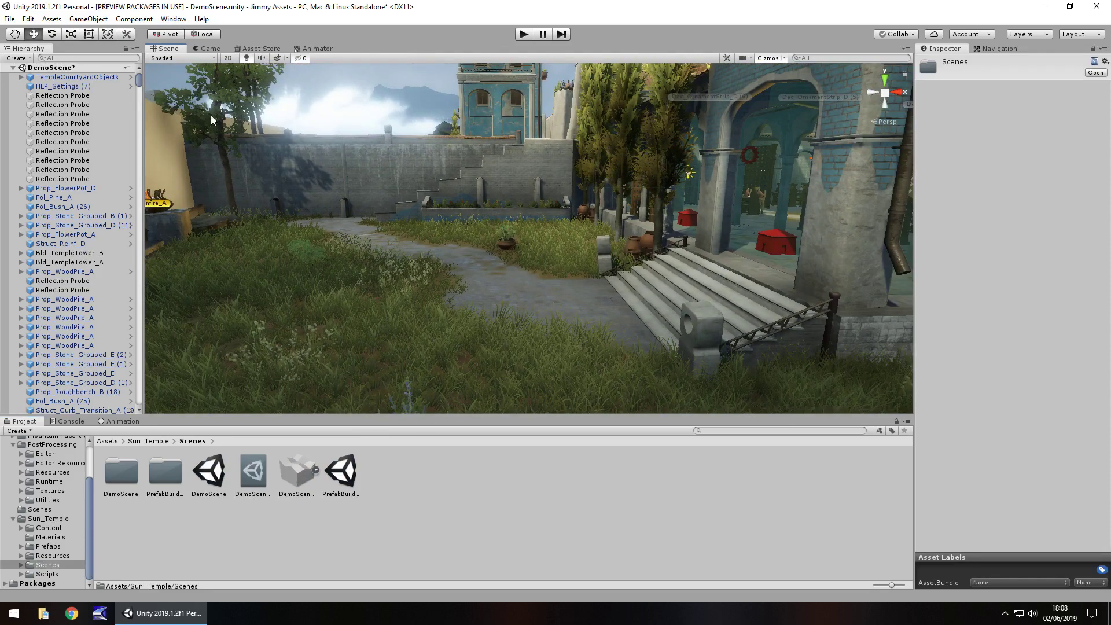
click(208, 49)
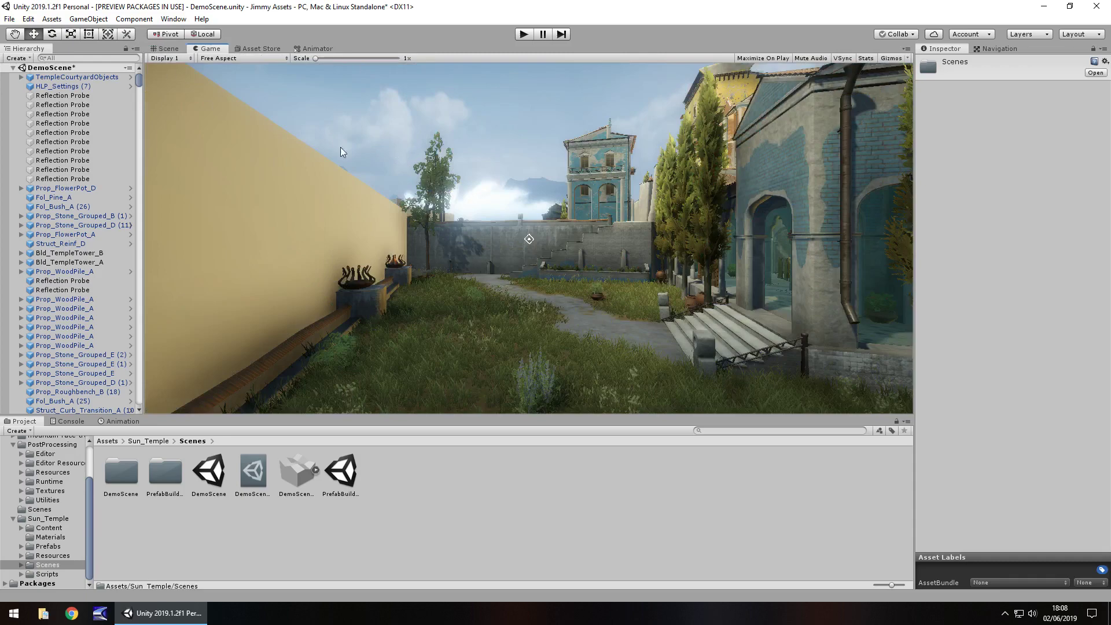
click(163, 50)
alt+drag(525, 214, 554, 222)
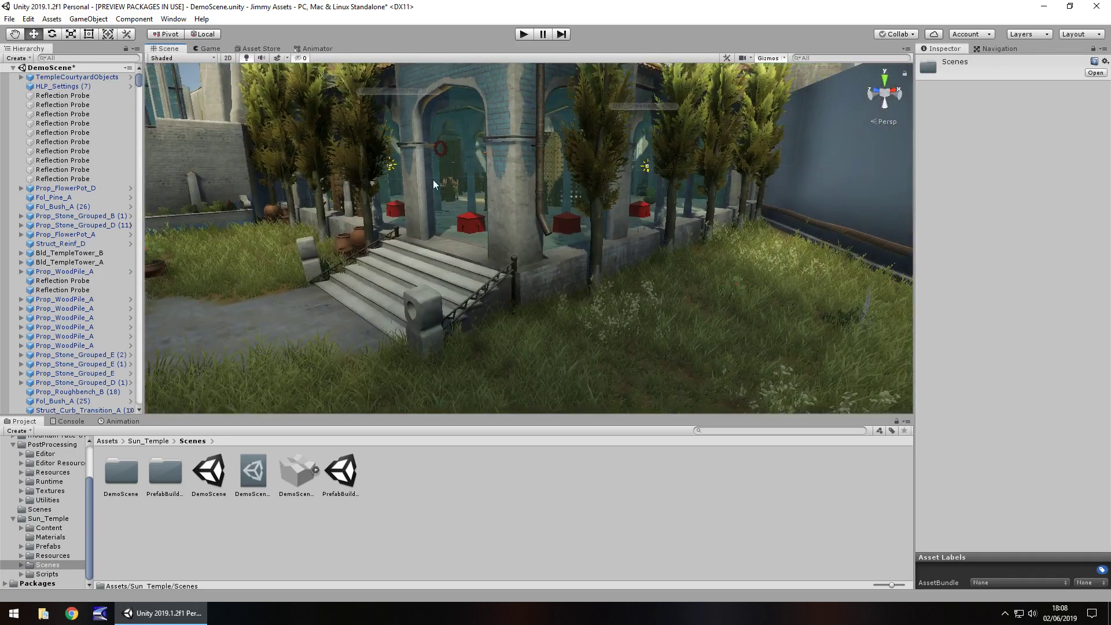
Step: Zoom the Scene view out to an aerial view over the town
scroll(403, 206, down, 5)
scroll(397, 206, down, 6)
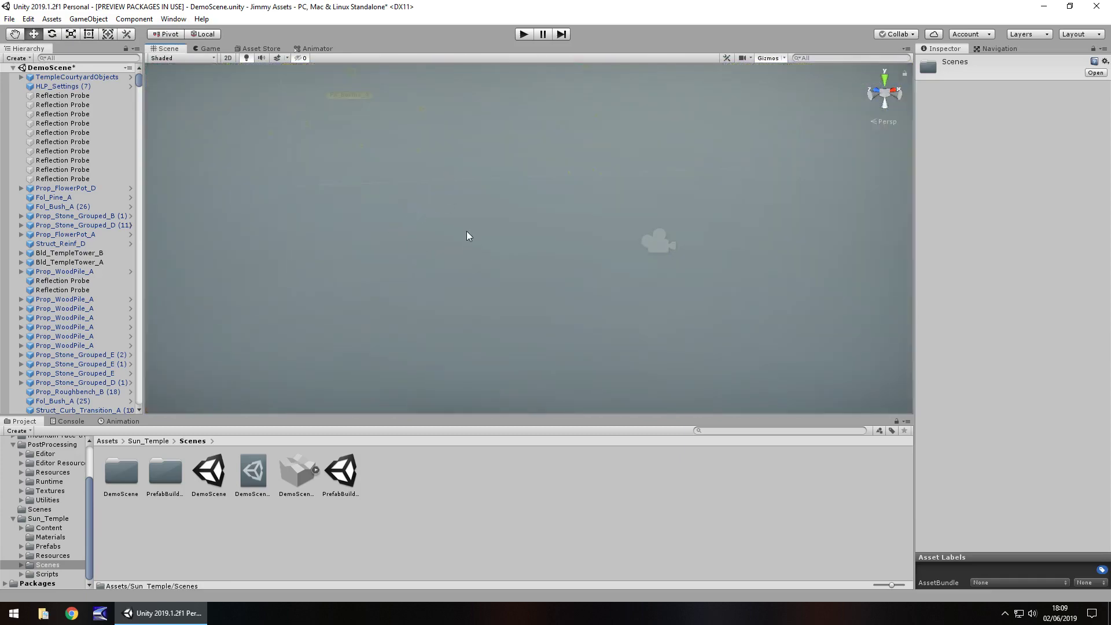
scroll(424, 209, up, 10)
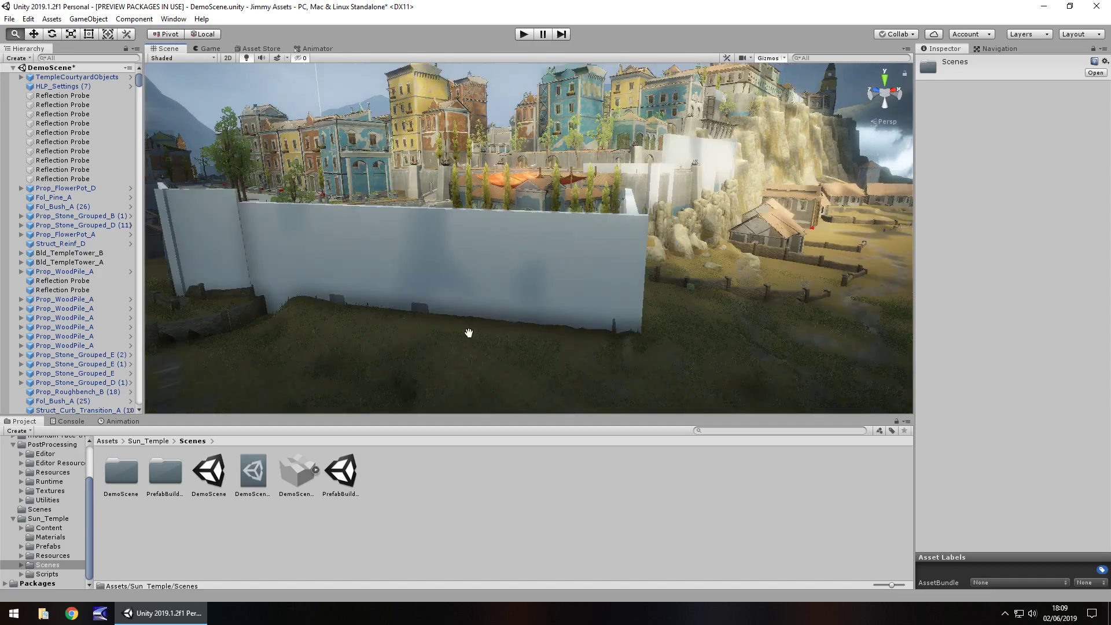
scroll(469, 332, down, 3)
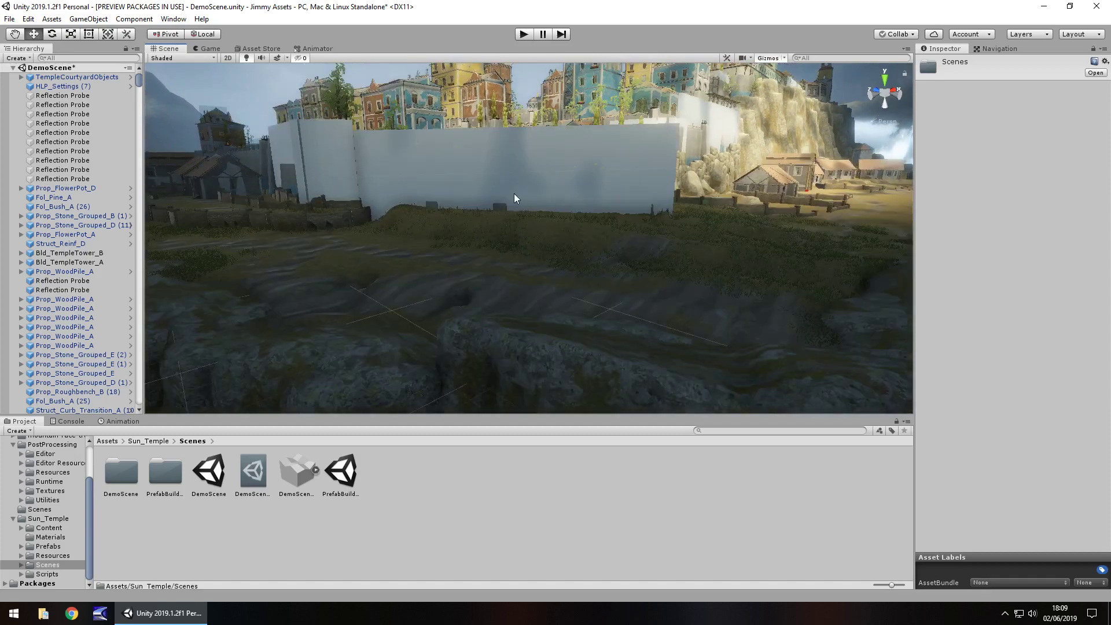
scroll(571, 168, up, 1)
scroll(570, 168, down, 5)
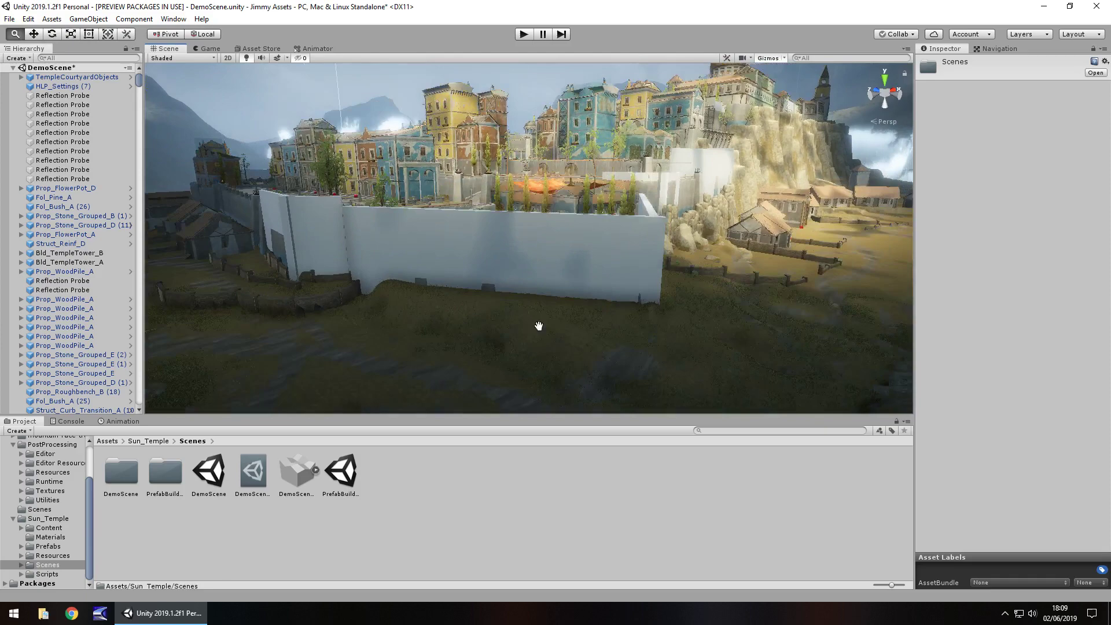
scroll(579, 274, up, 4)
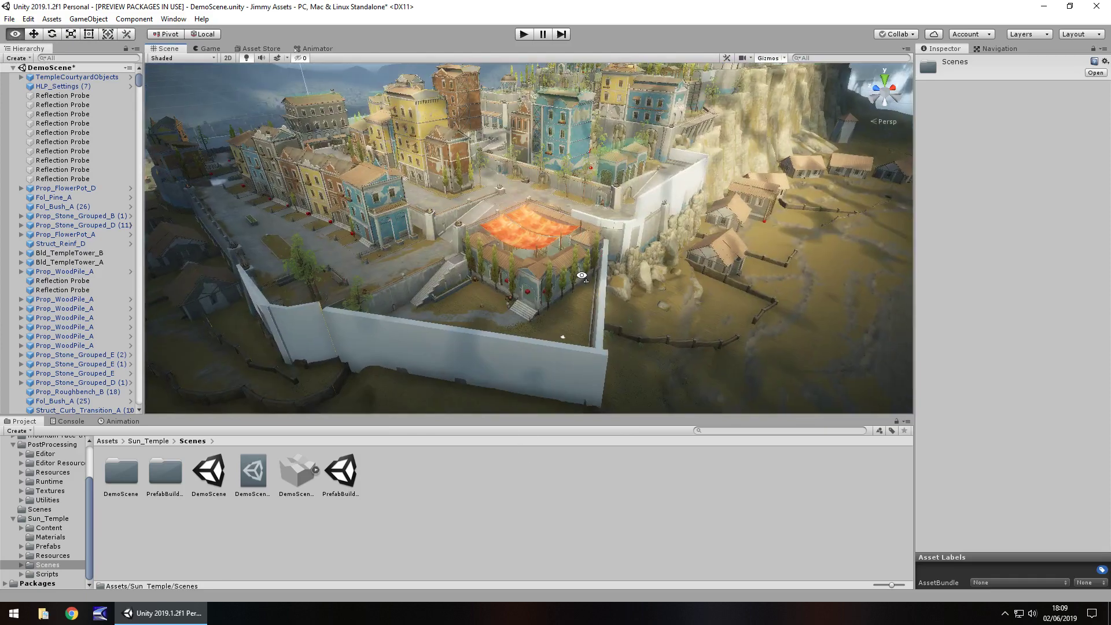
Step: Orbit and pan across the town, then select the Bld_Medium_A_Hollow building to inspect it
middle_drag(580, 277, 657, 254)
alt+drag(657, 255, 495, 220)
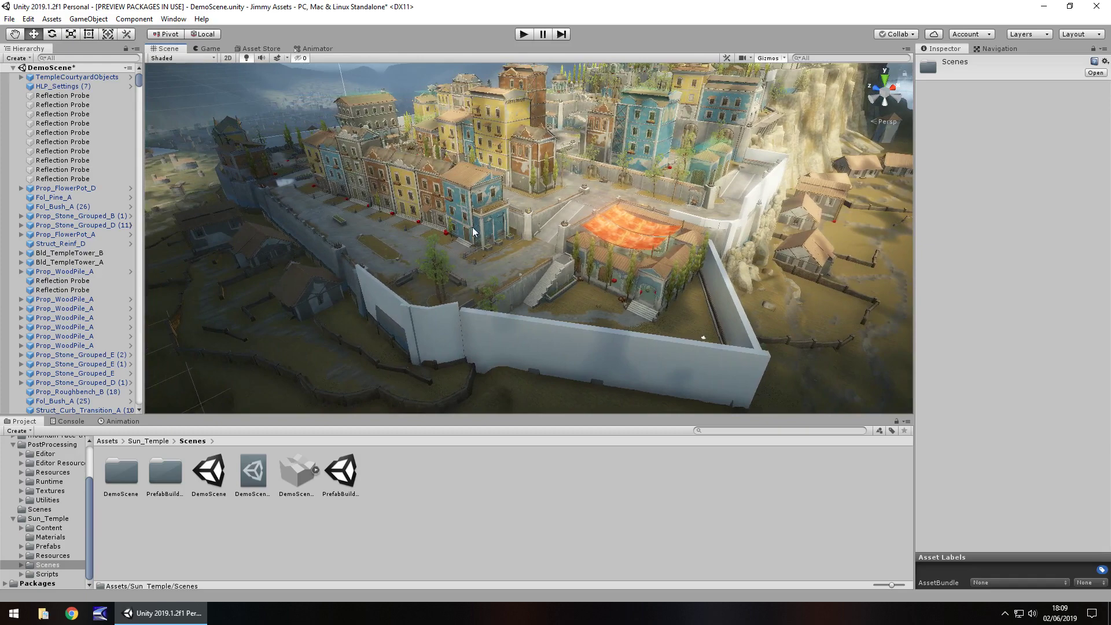
middle_drag(474, 232, 500, 387)
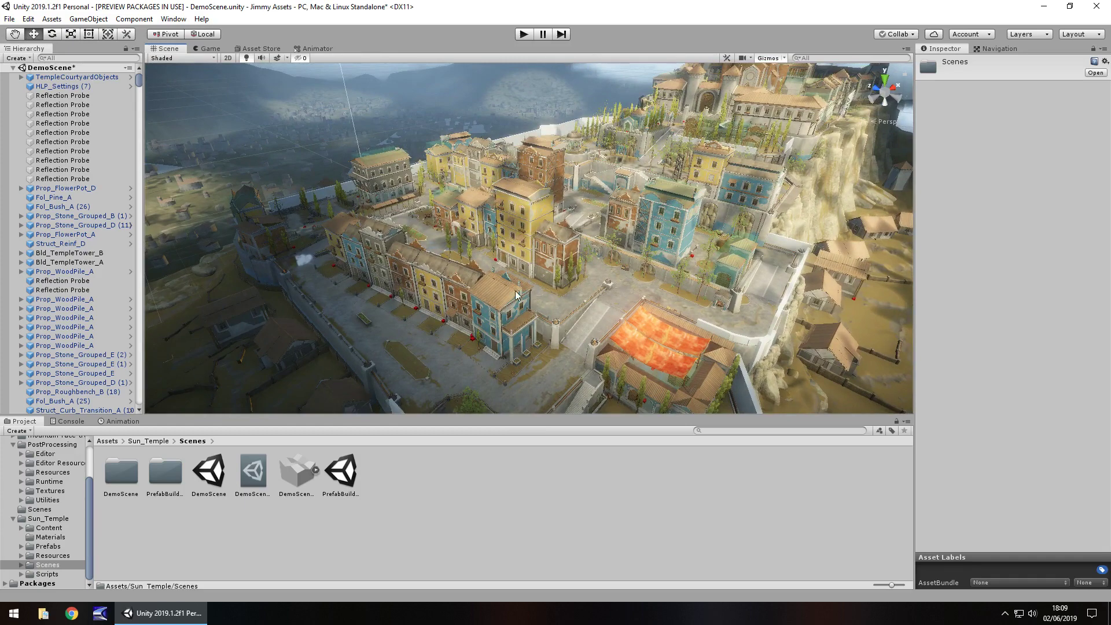
scroll(571, 312, up, 4)
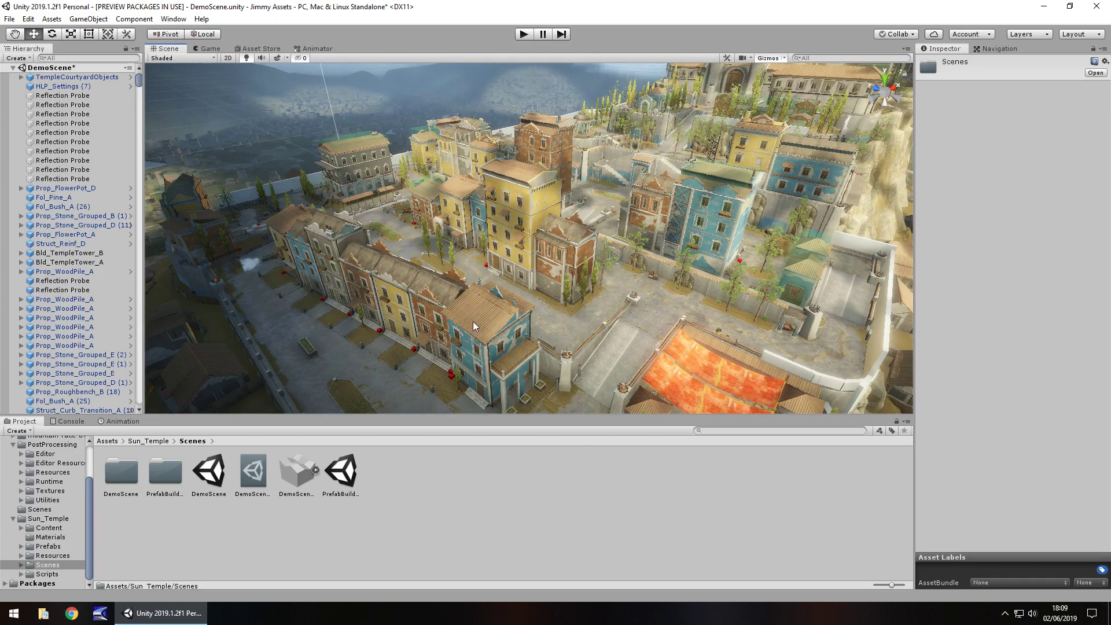
click(482, 362)
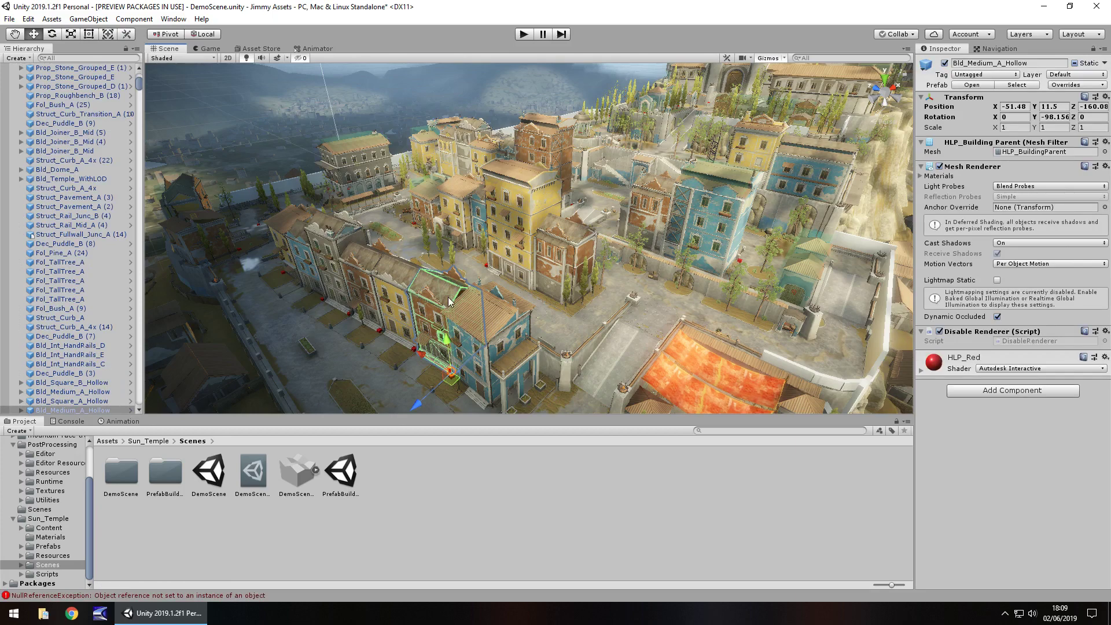
Step: Browse the Sun_Temple Content, Meshes and Main mesh folders
click(48, 528)
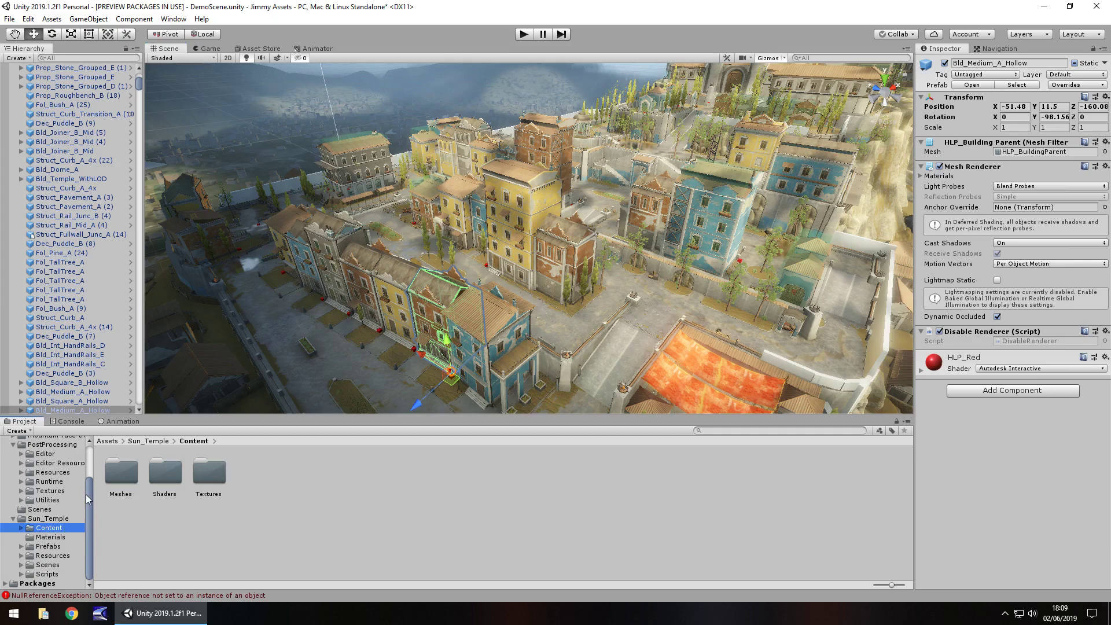
click(116, 477)
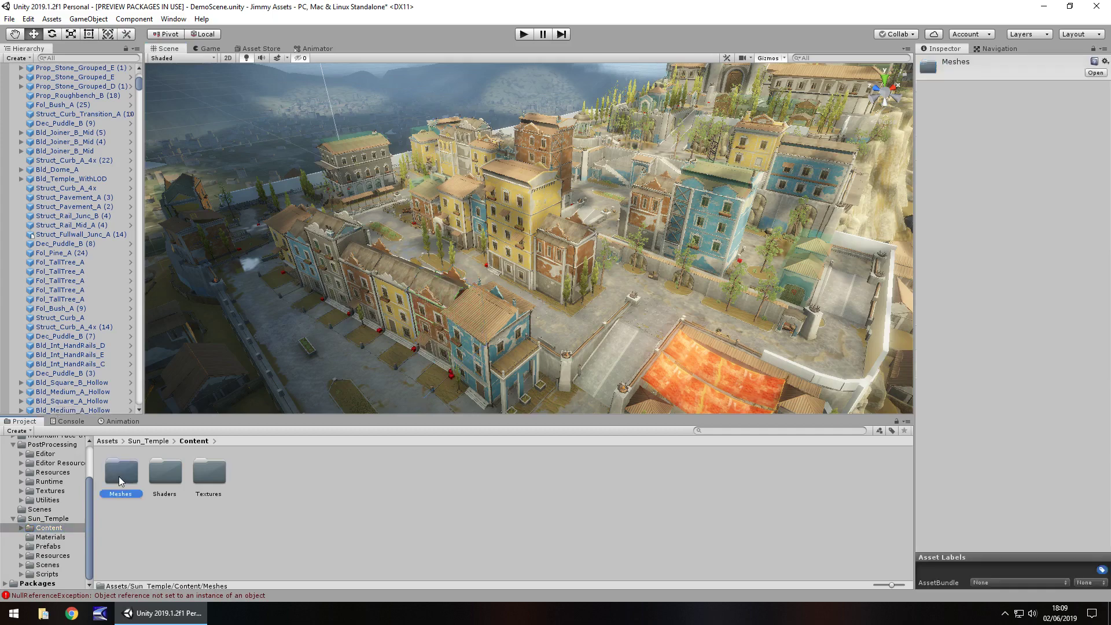
double_click(120, 480)
double_click(121, 473)
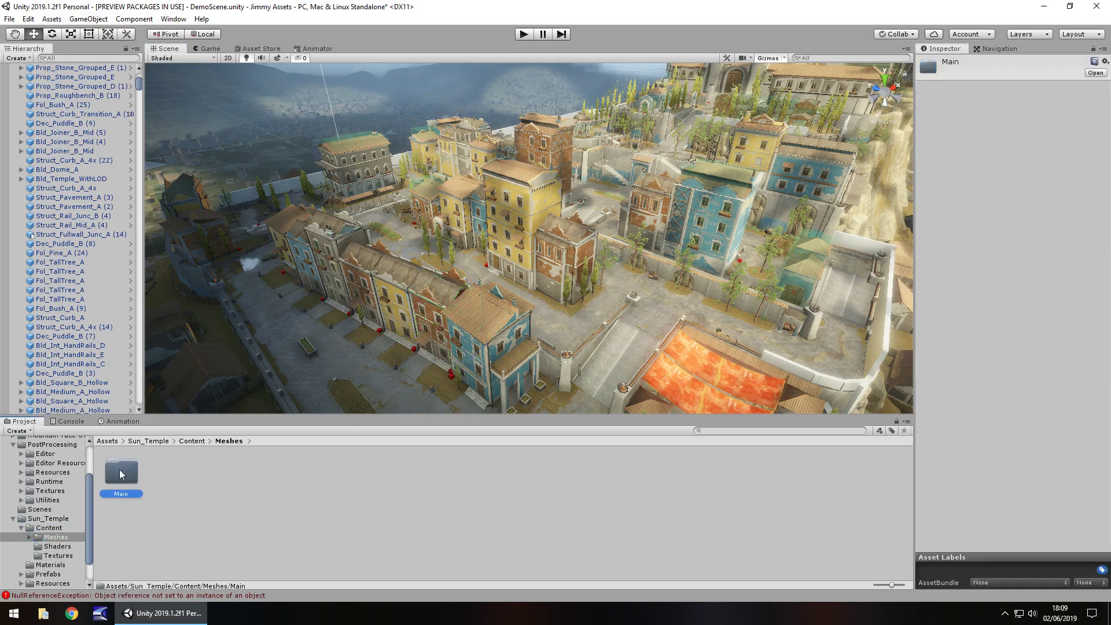
scroll(473, 521, down, 5)
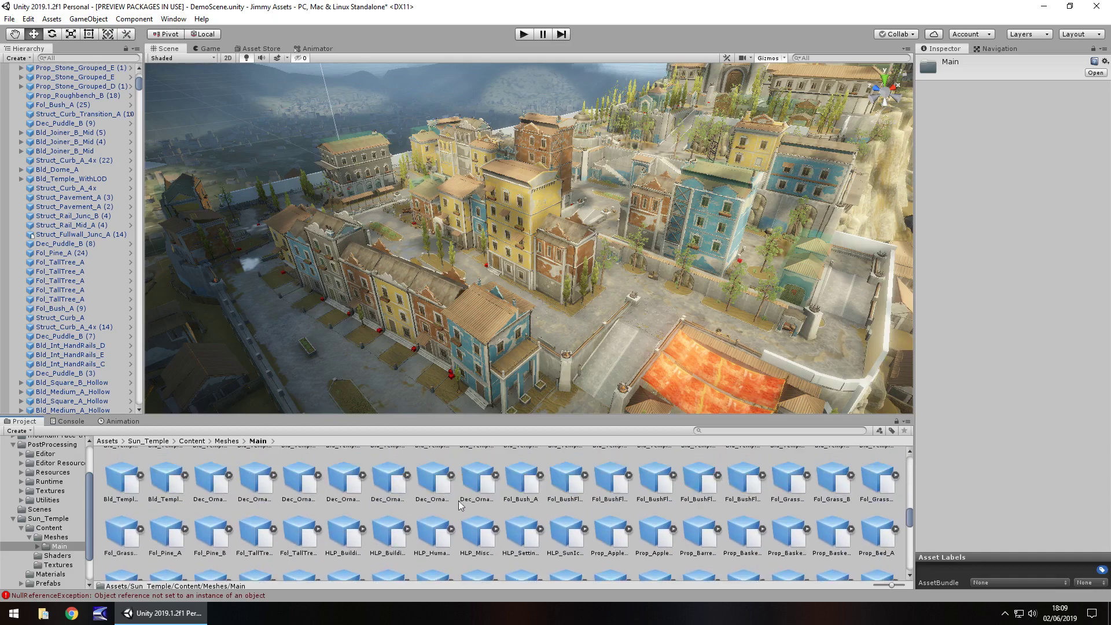
scroll(324, 510, down, 3)
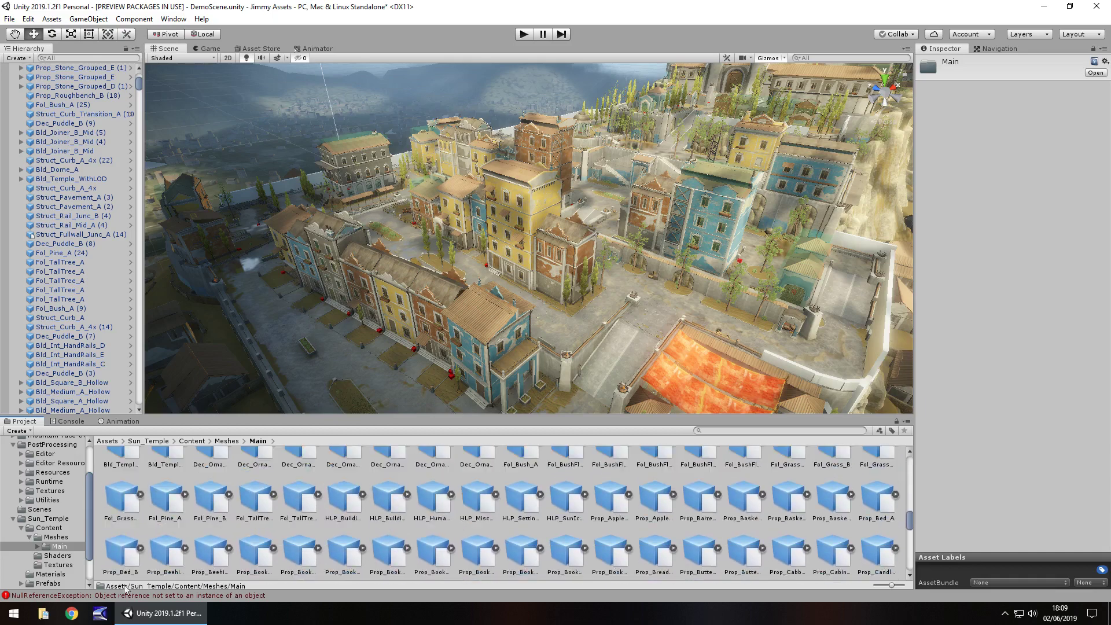
Step: Open the Prefabs/Props folder and scroll through the prop prefabs
click(51, 583)
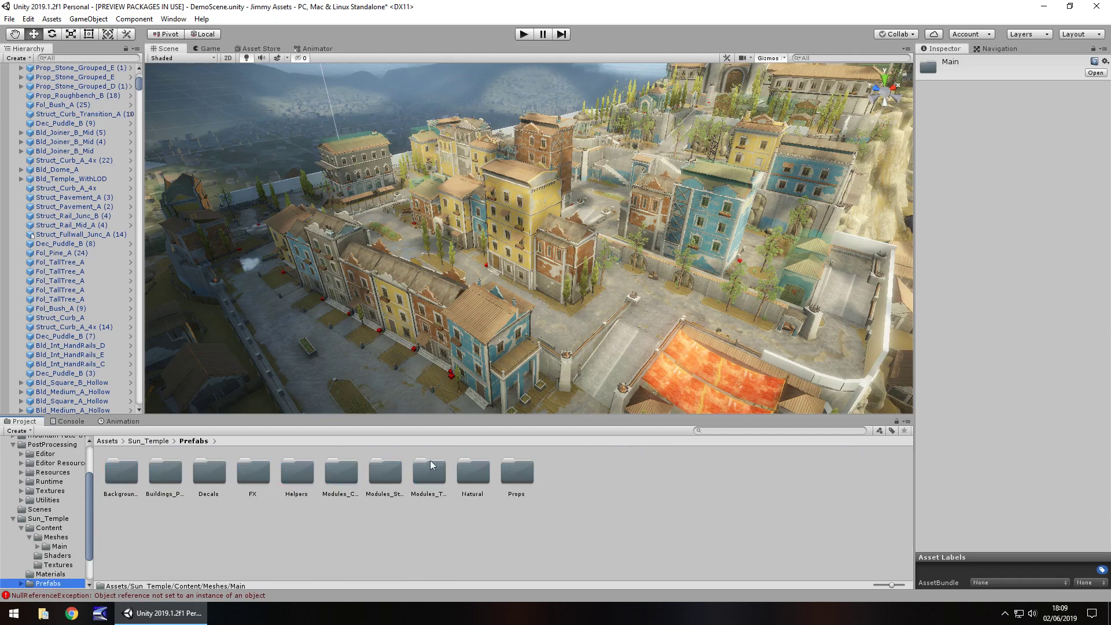
click(516, 477)
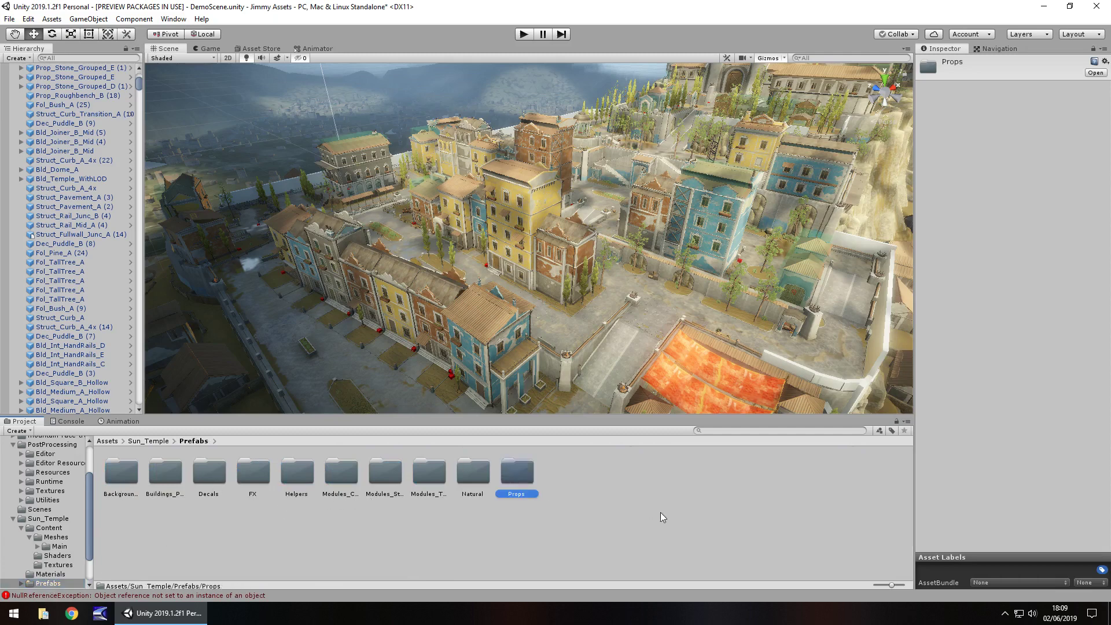
double_click(495, 466)
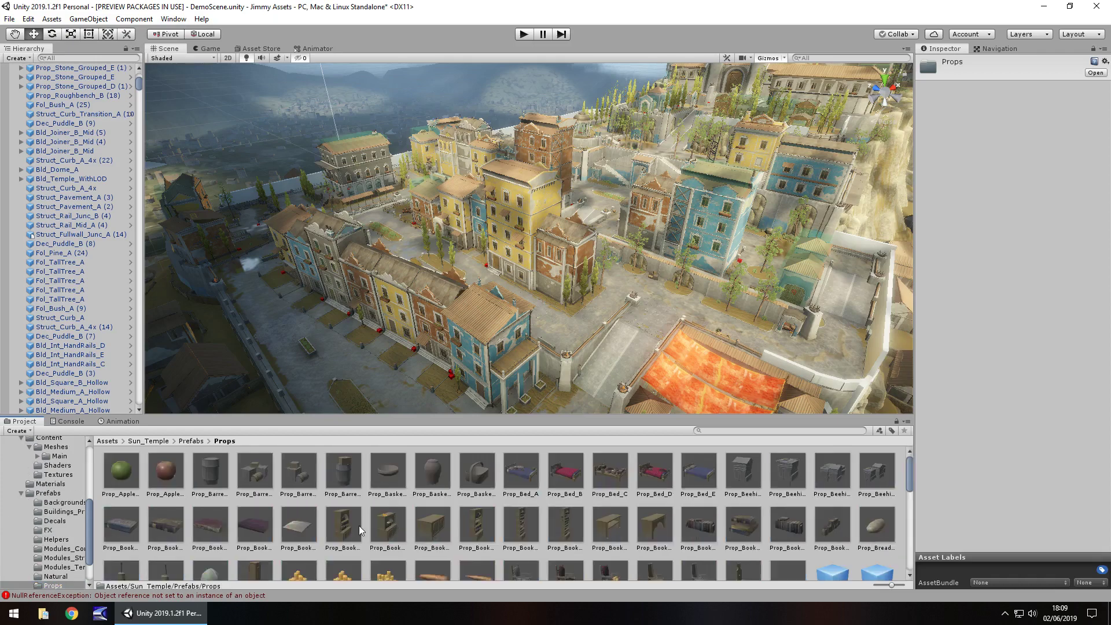
scroll(457, 480, down, 3)
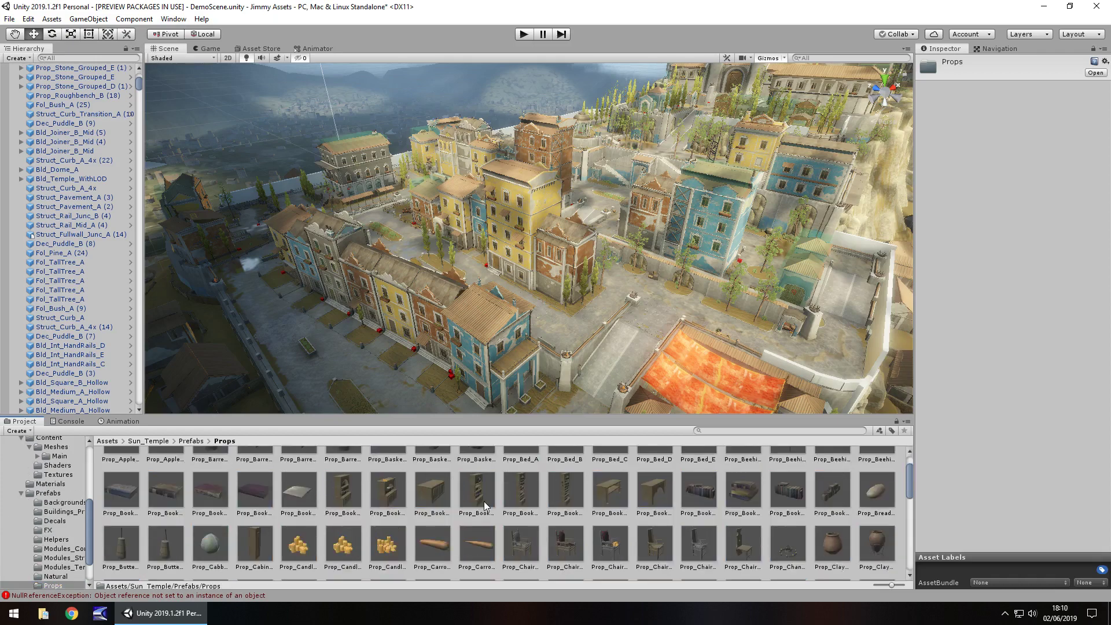
scroll(484, 507, down, 5)
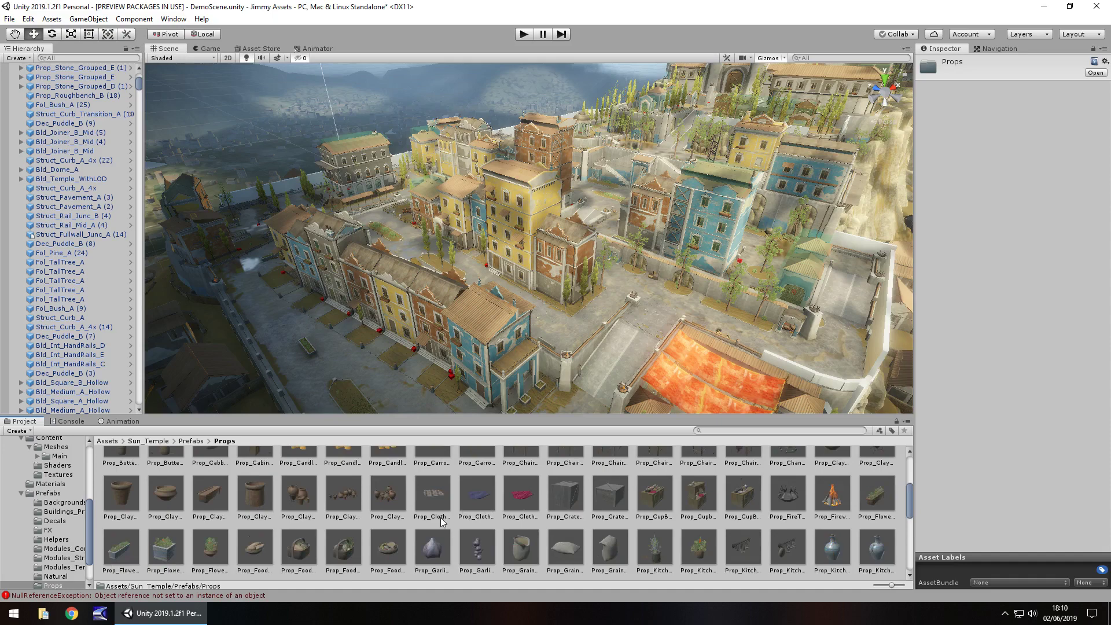
scroll(882, 449, down, 3)
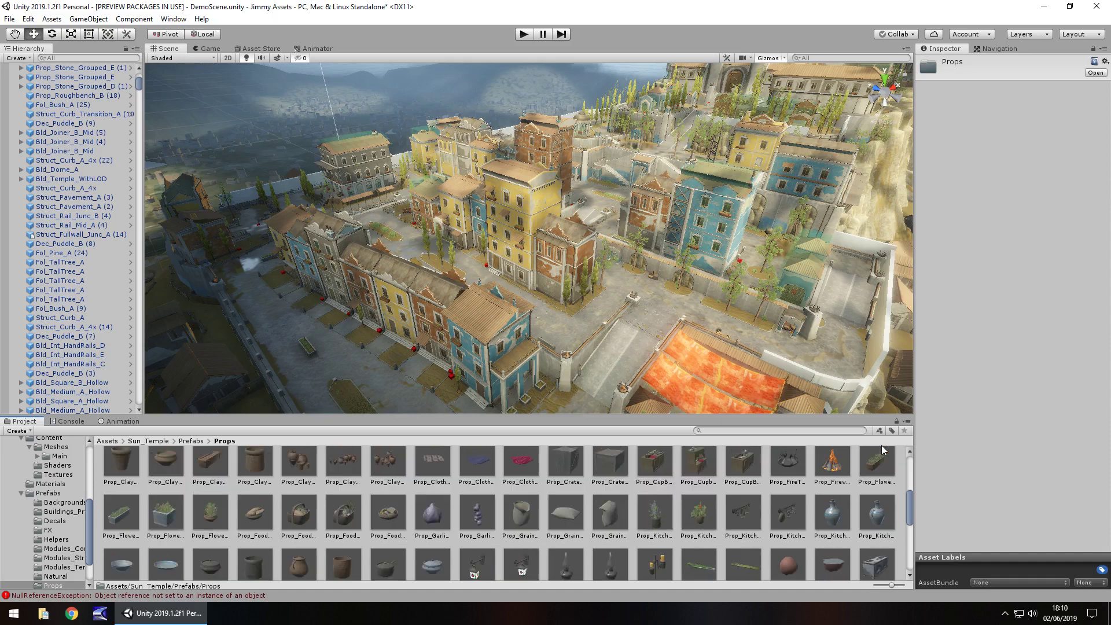
Step: Inspect the Prop_Firewood_A prefab, then the Prop_Garlic_A prefab's details in the Inspector
click(830, 468)
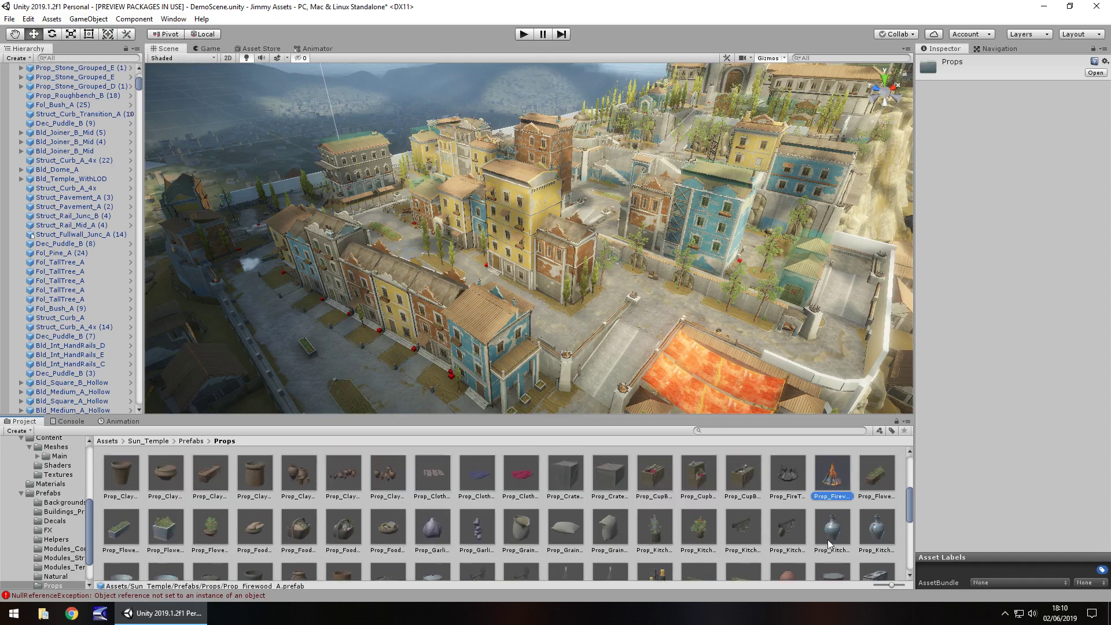
click(436, 531)
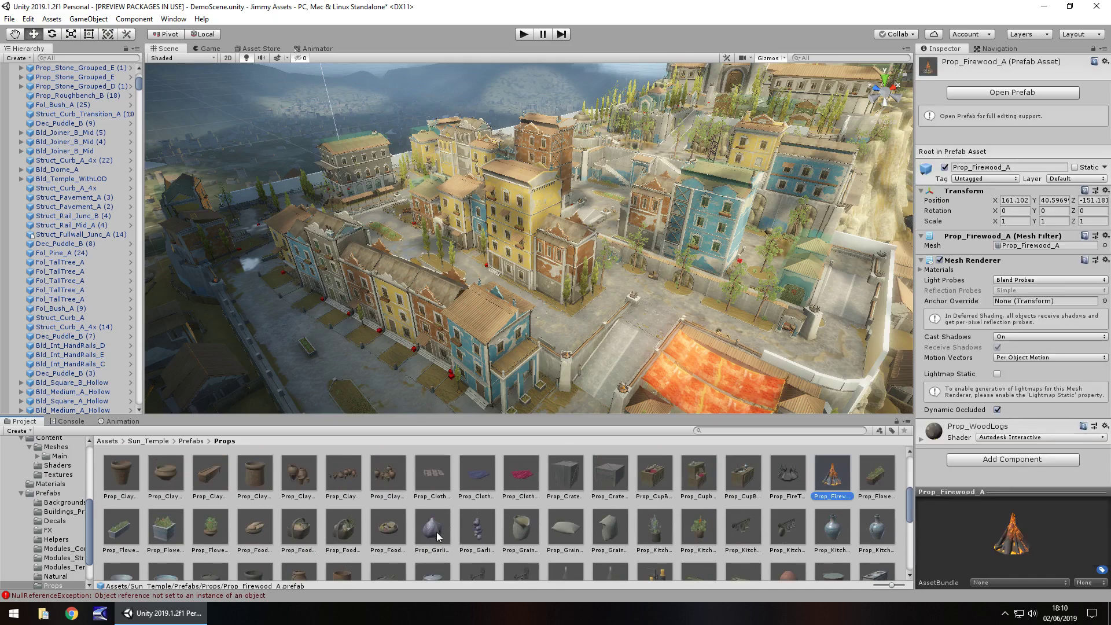
scroll(315, 540, down, 3)
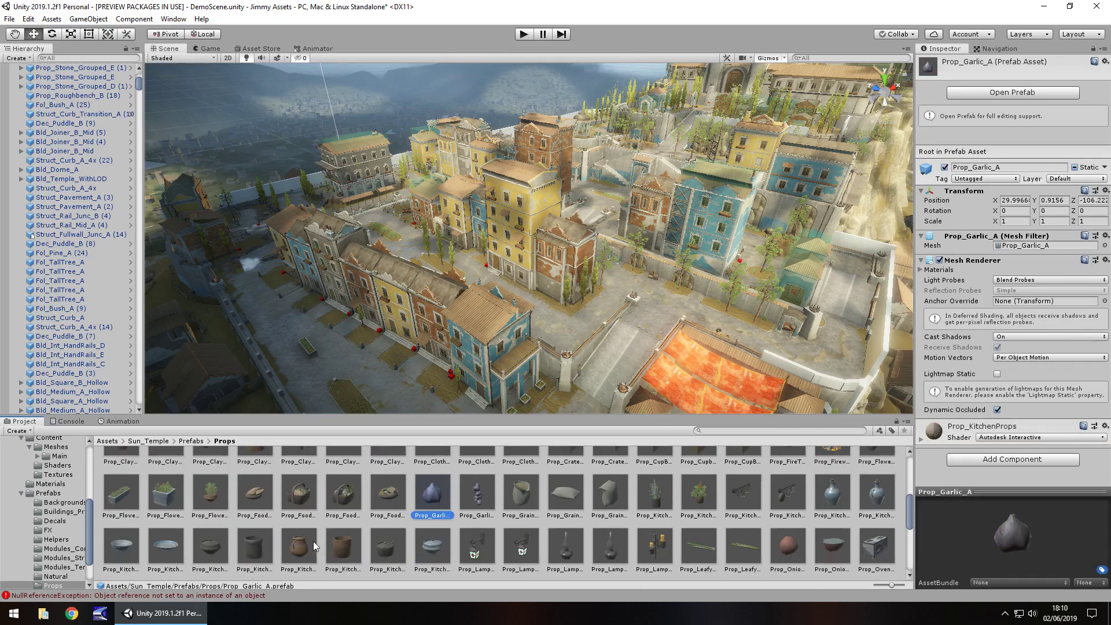
scroll(313, 540, down, 1)
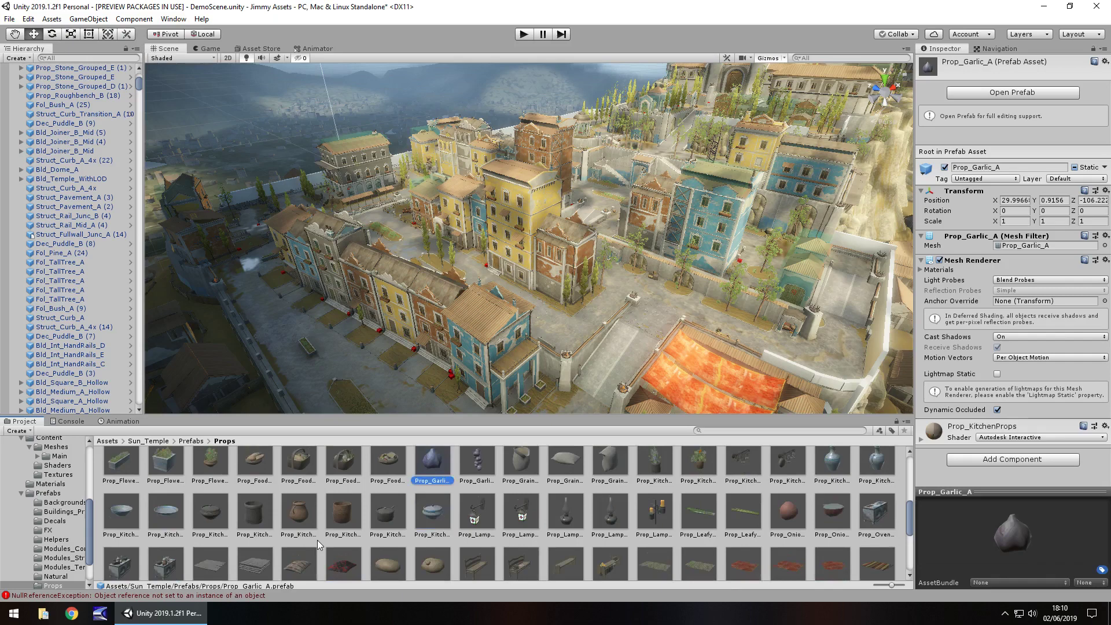
scroll(330, 530, down, 5)
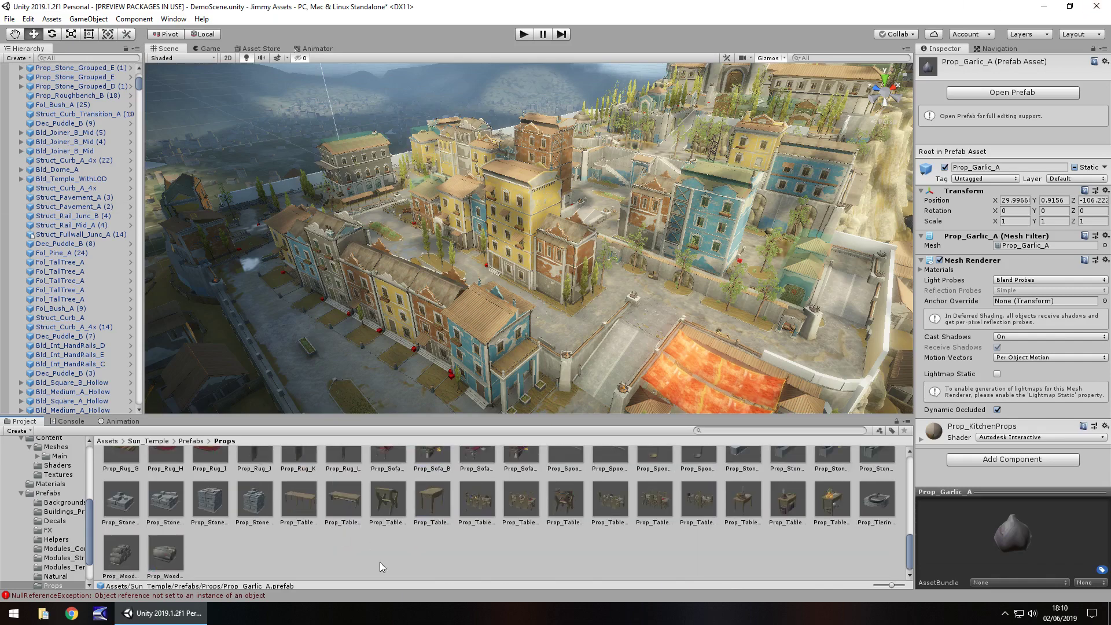
scroll(412, 527, up, 8)
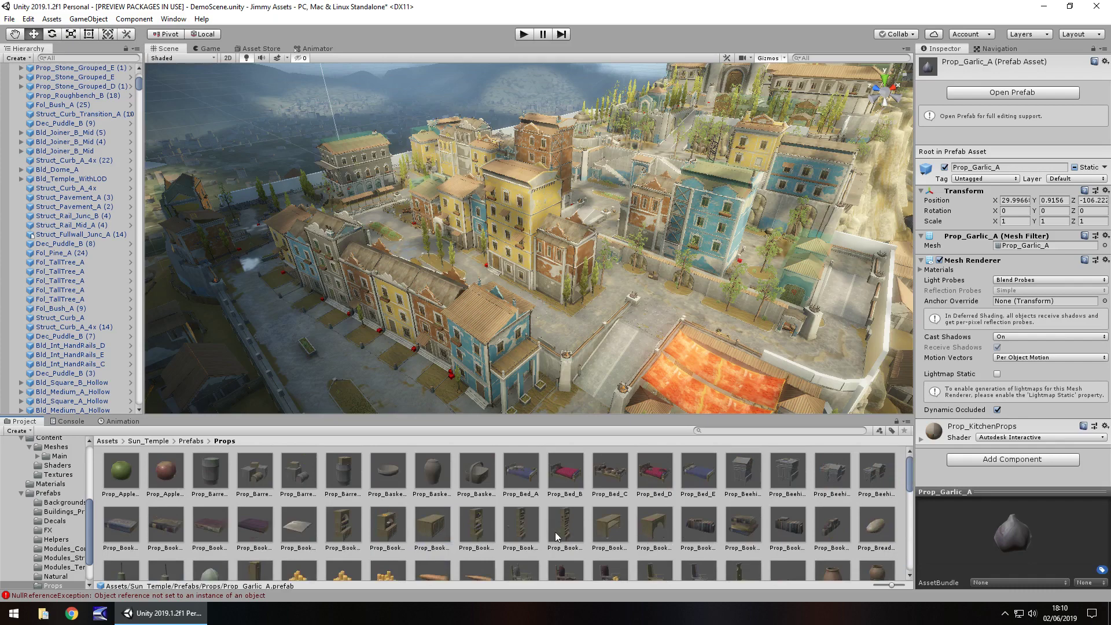
click(262, 49)
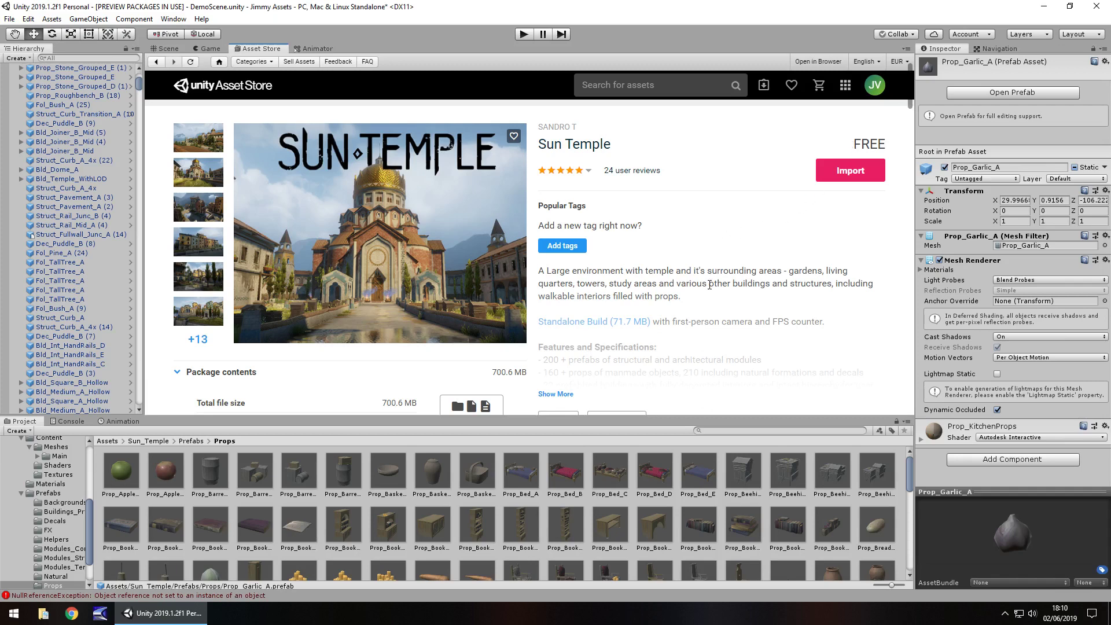
click(169, 48)
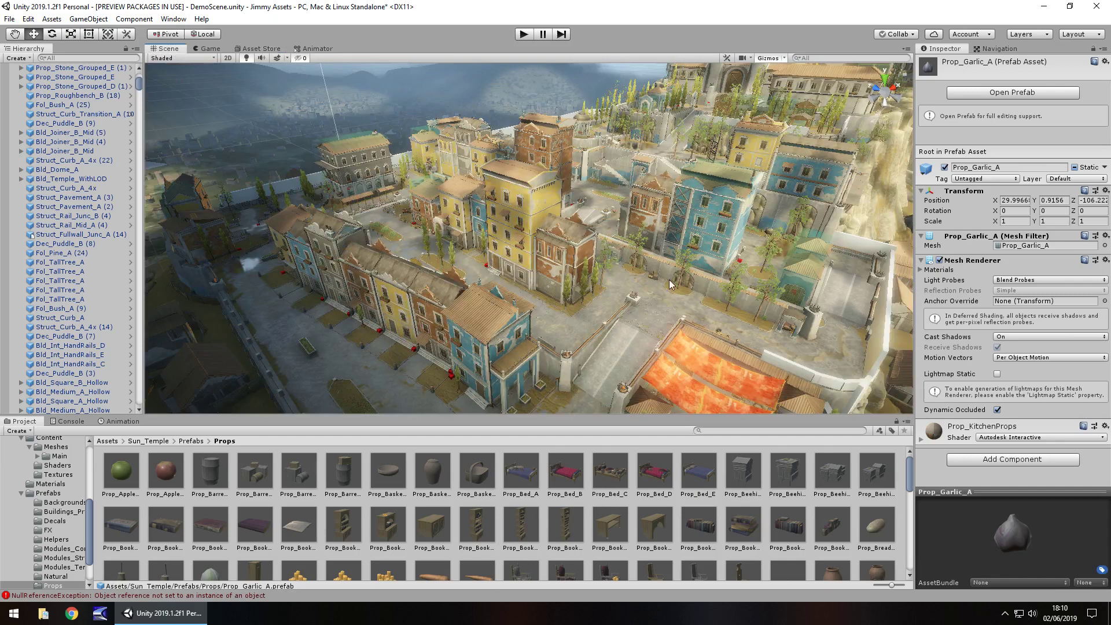
Step: Inspect two Reflection Probes in the Hierarchy, then collapse Prefabs and open the Resources folder
scroll(705, 277, up, 2)
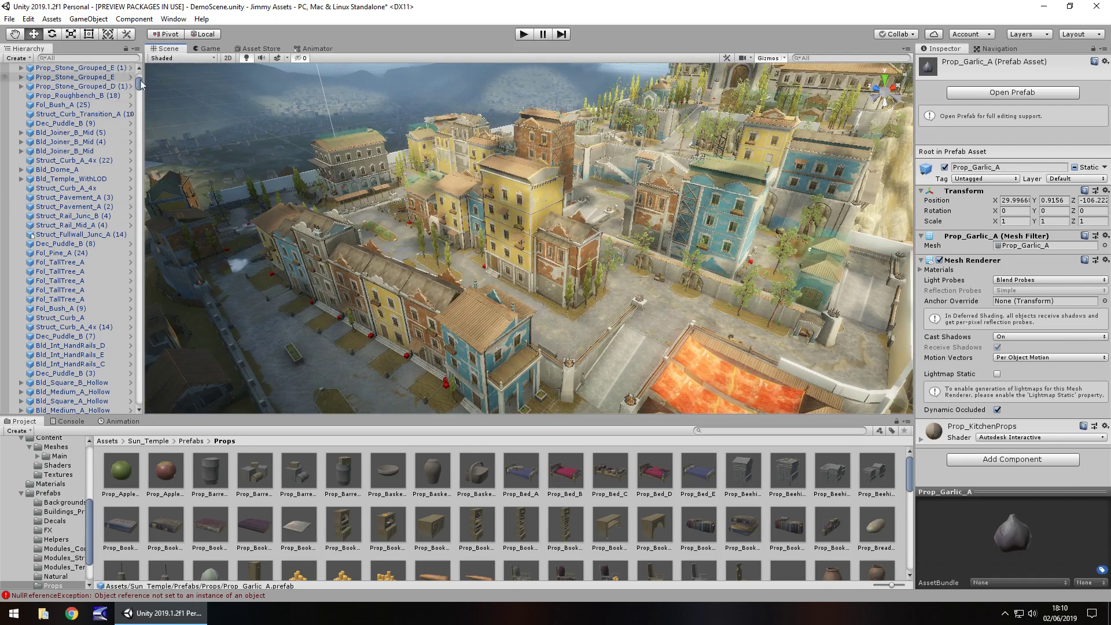
click(138, 128)
drag(140, 130, 137, 69)
click(63, 123)
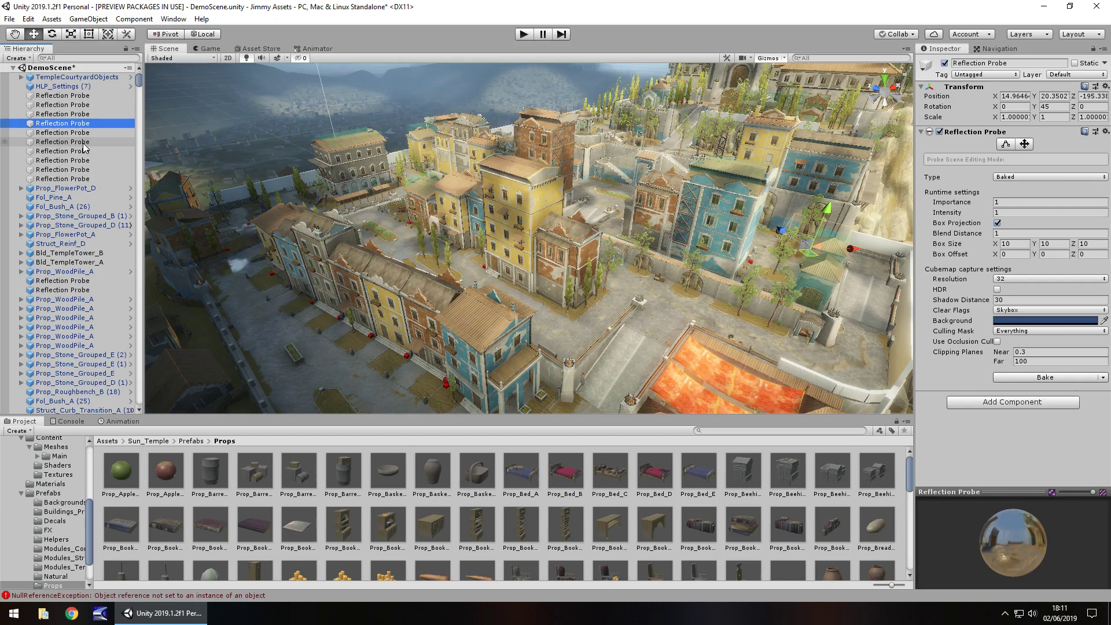
click(67, 142)
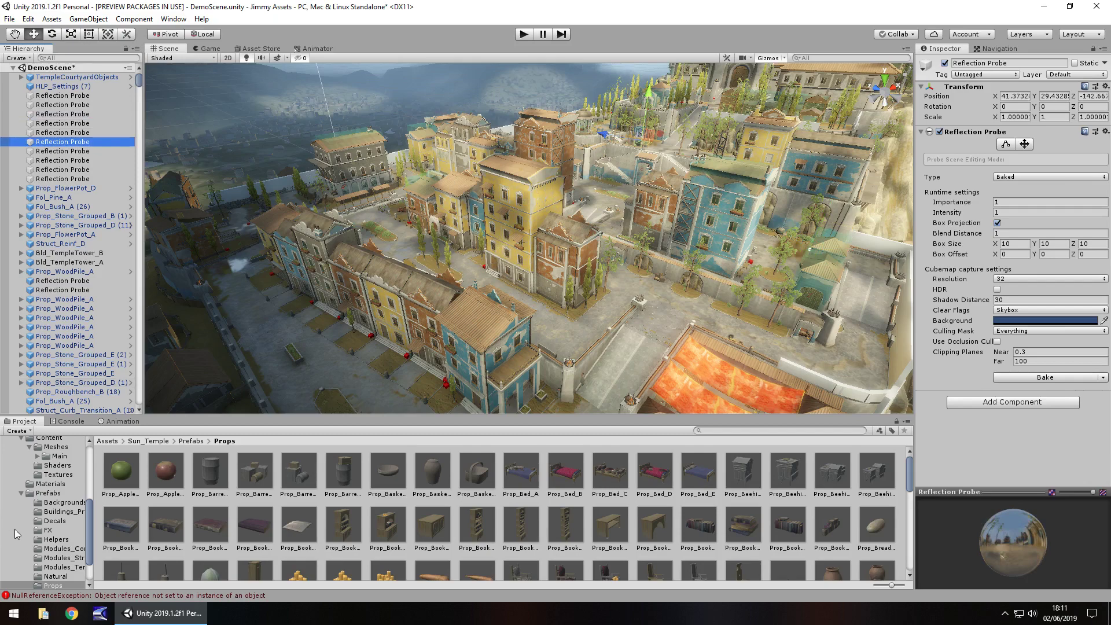
click(20, 493)
click(56, 555)
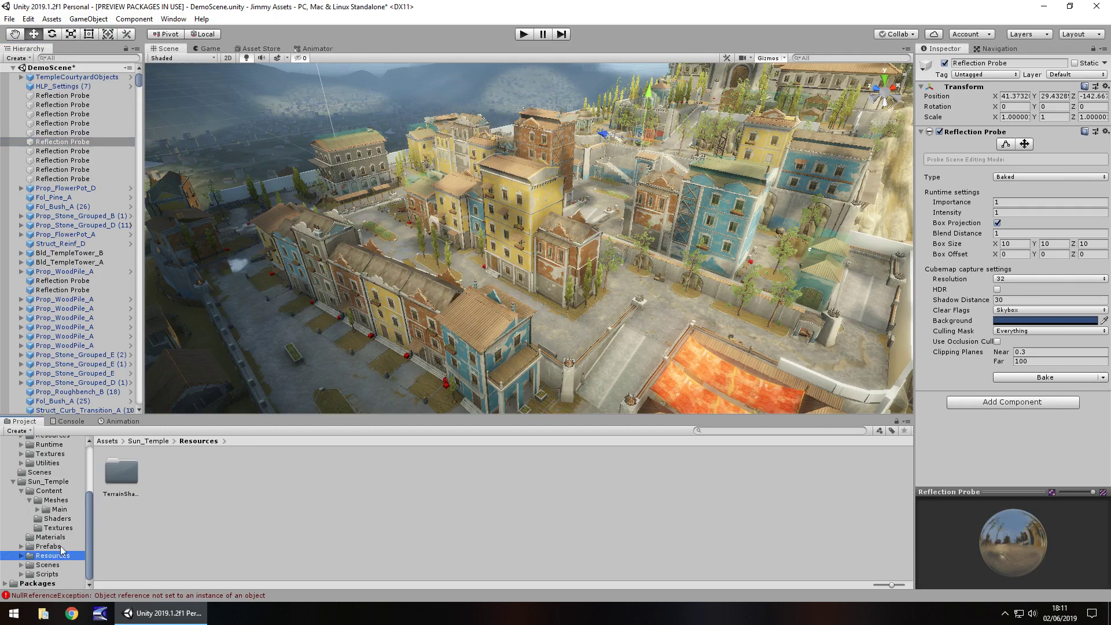
Step: Browse the Scripts folder and its three Doors scripts, then open the Materials folder
click(47, 574)
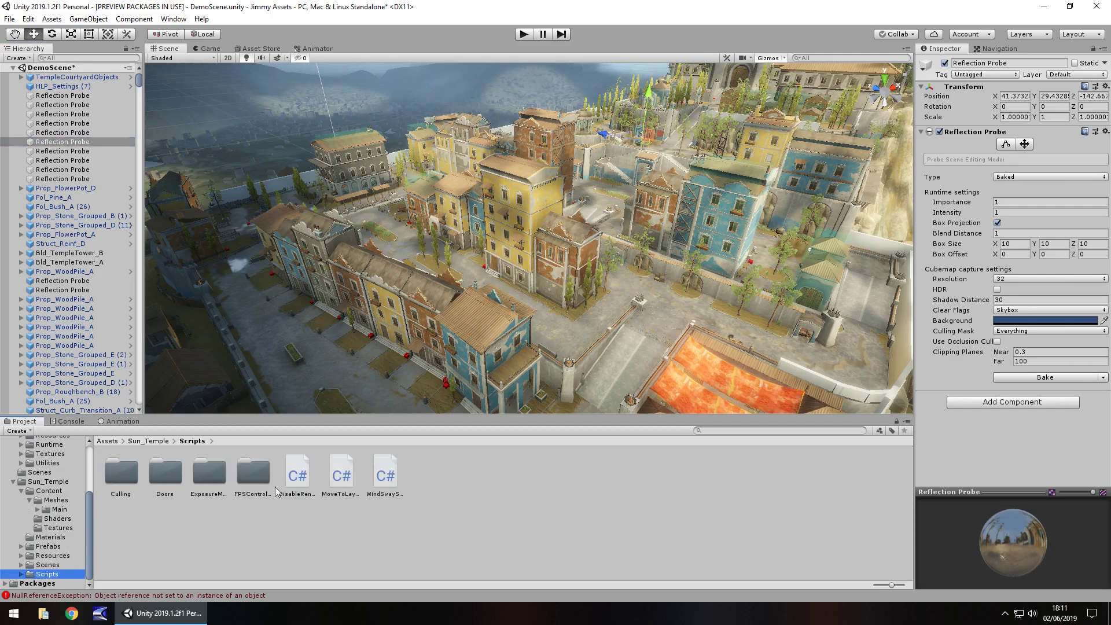
double_click(165, 476)
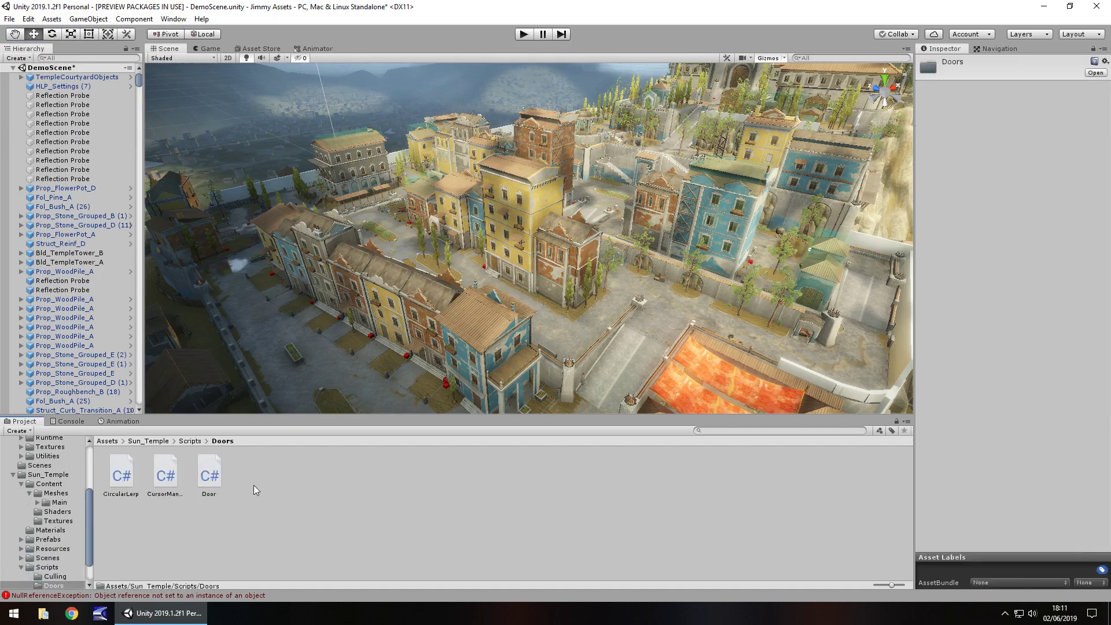
click(52, 530)
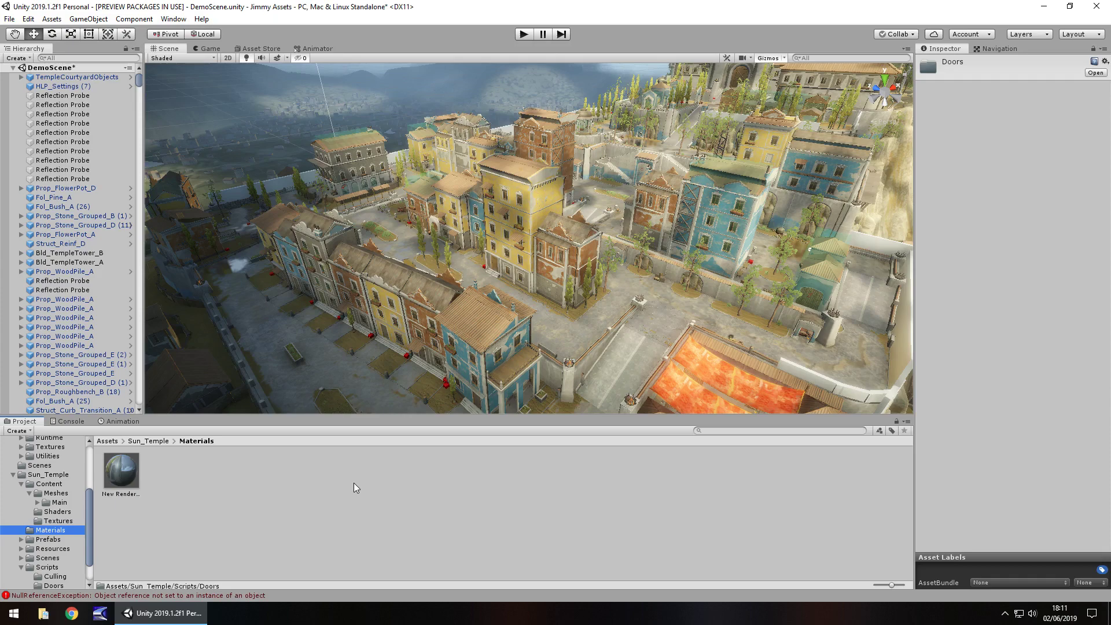
scroll(603, 245, up, 3)
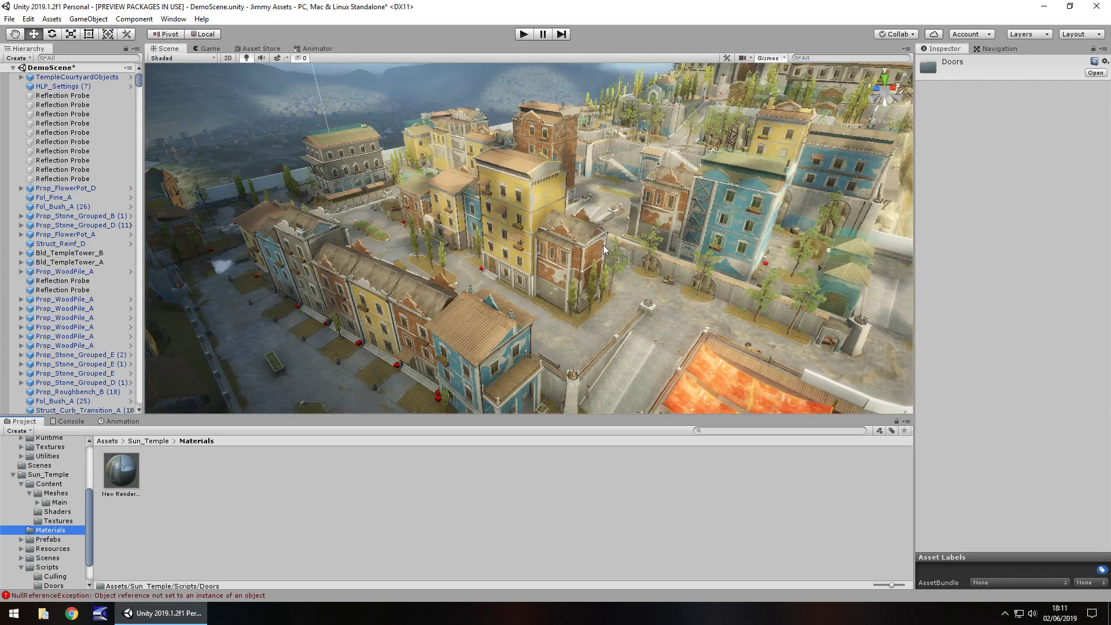
click(523, 34)
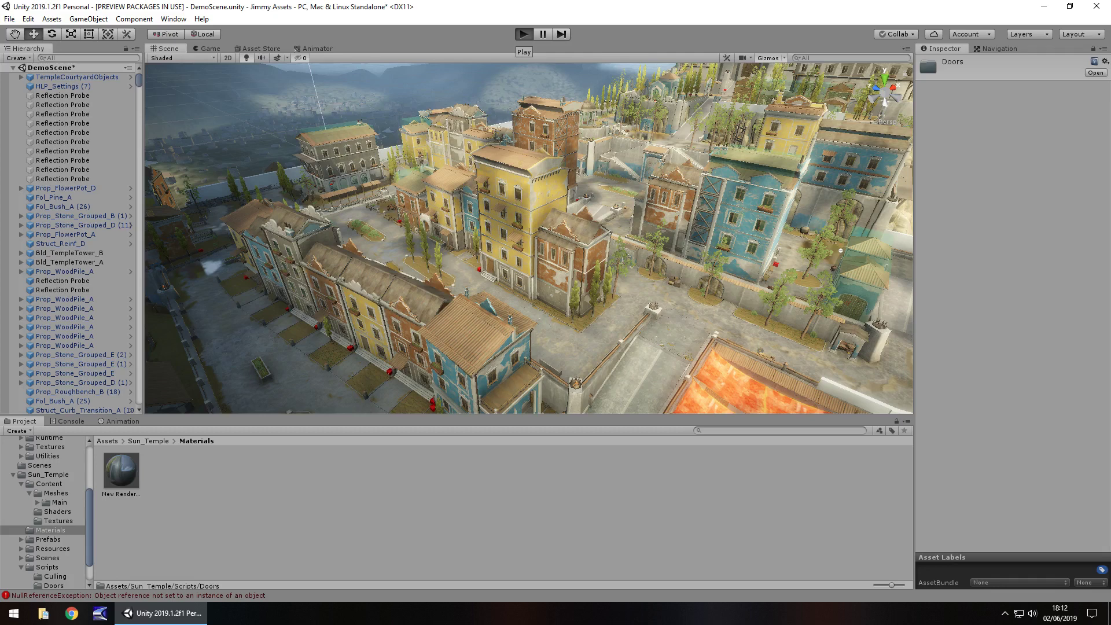
Step: Enter Play mode to run the Sun Temple demo scene in first person
click(523, 34)
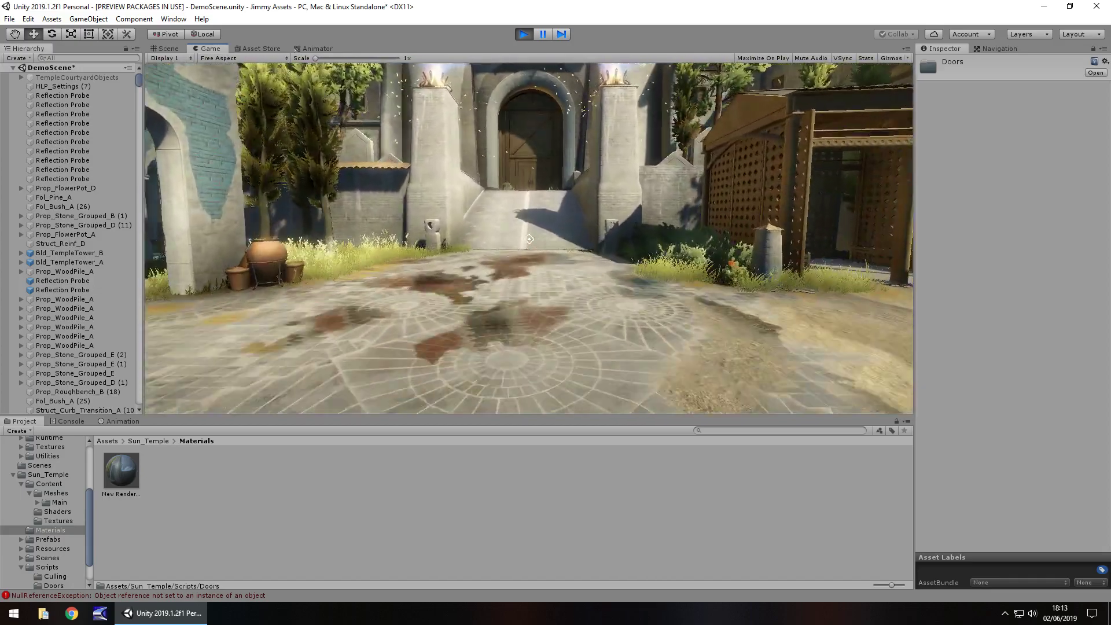
Step: Walk forward toward the temple door and red wall, then stop Play mode with Ctrl+P
key(w)
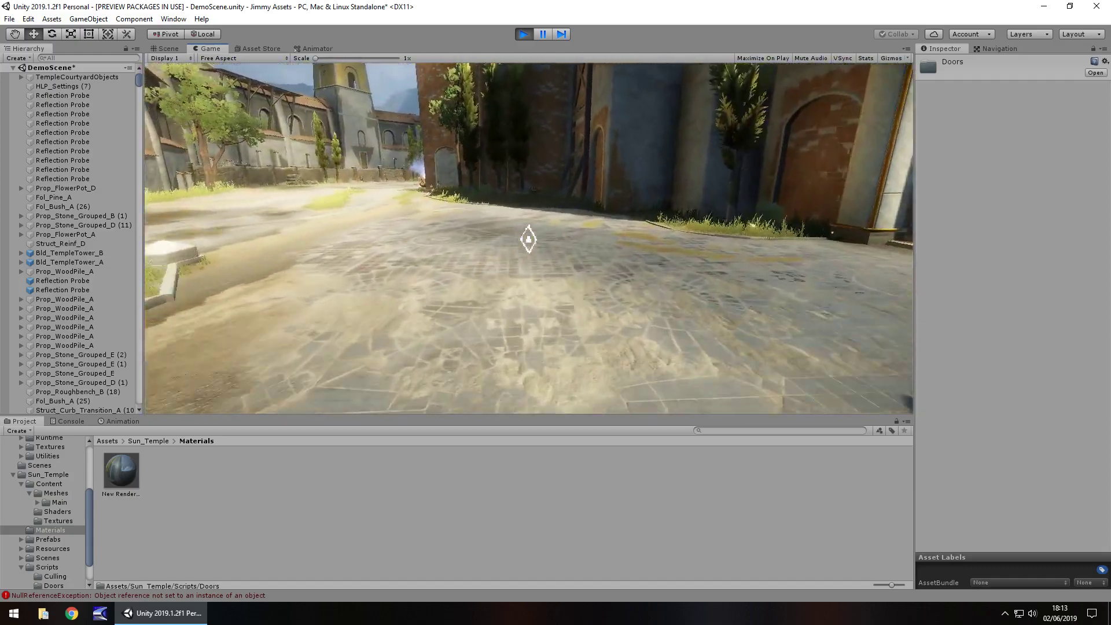
key(w)
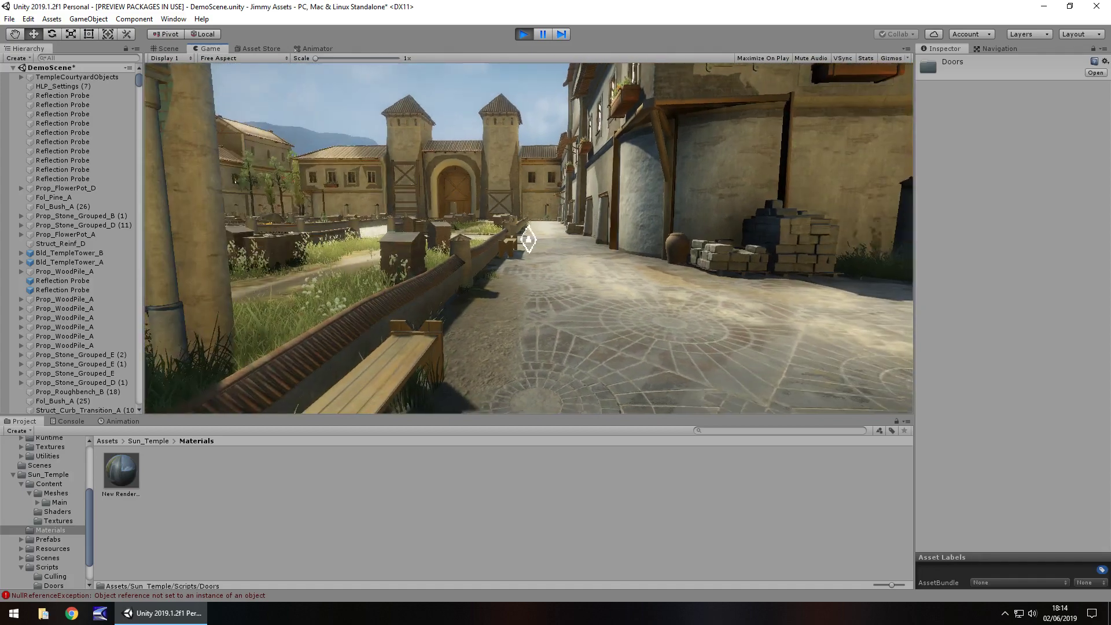
key(ctrl+p)
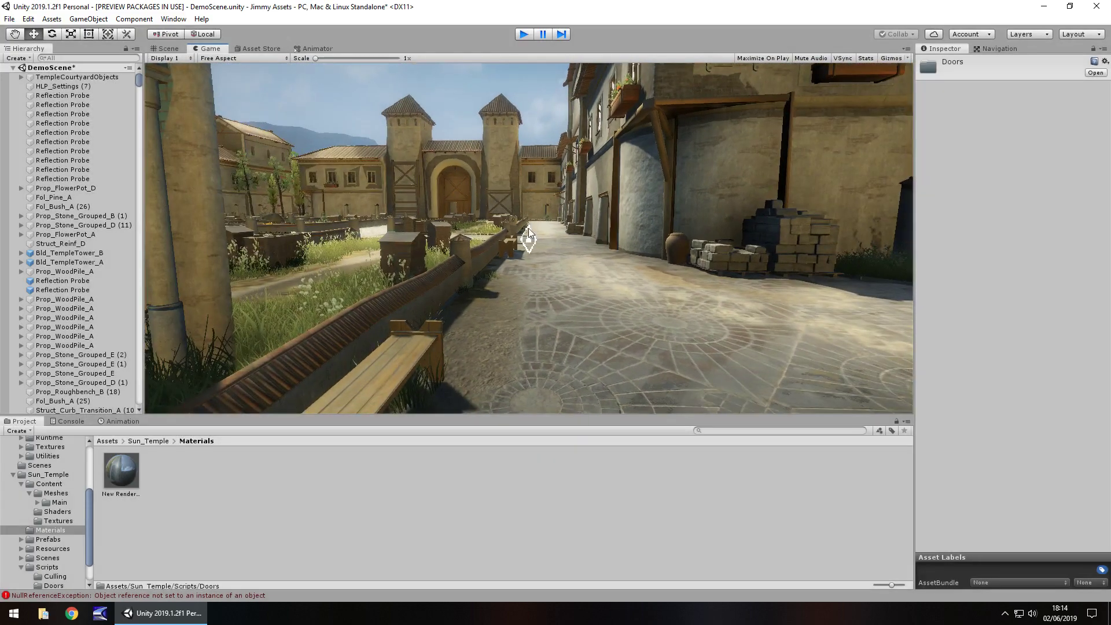